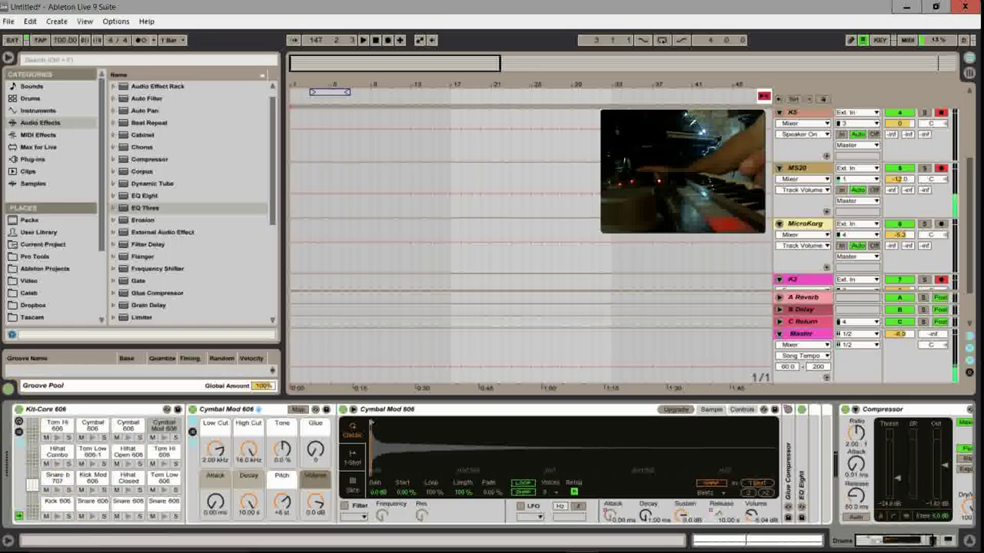
Start playback and switch to Session View with the return tracks hidden
click(363, 42)
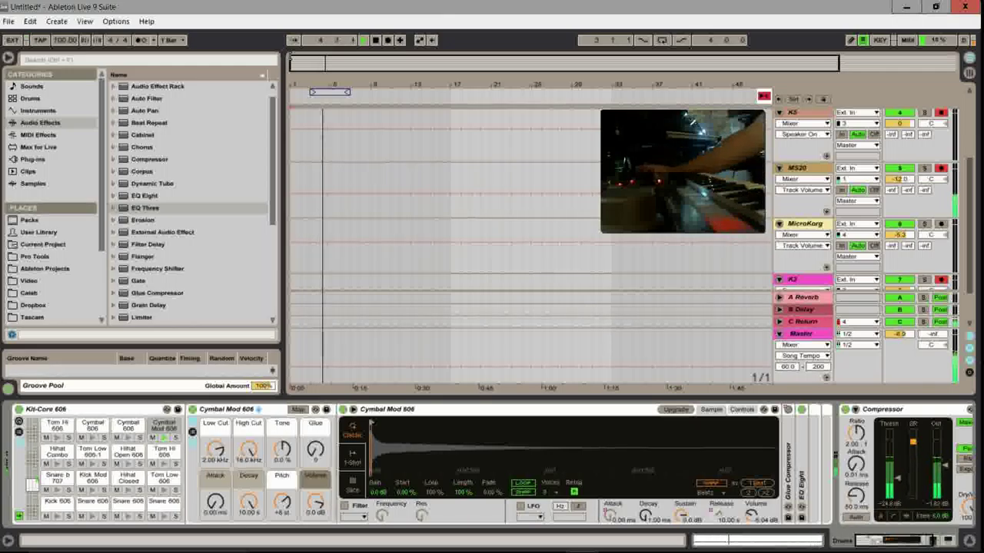
key(Tab)
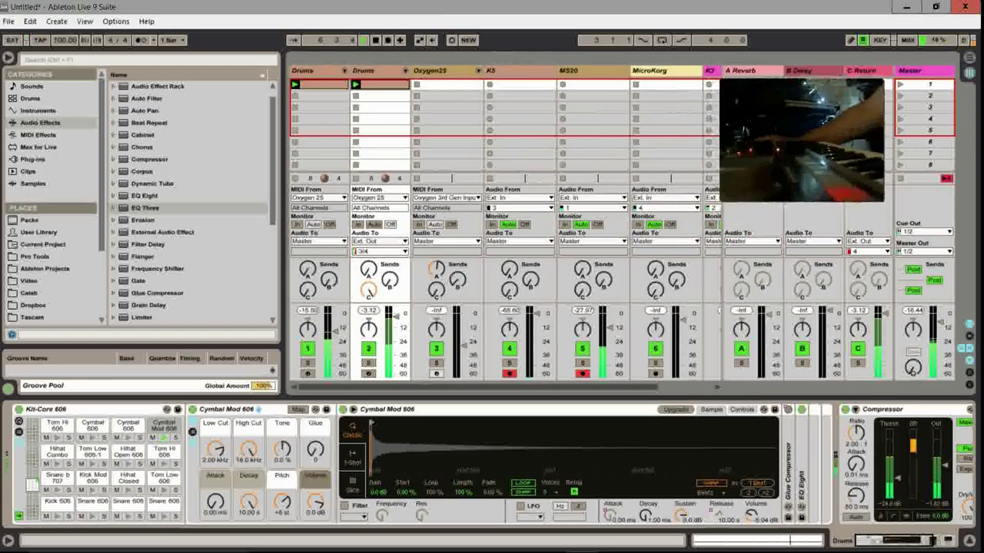
click(969, 350)
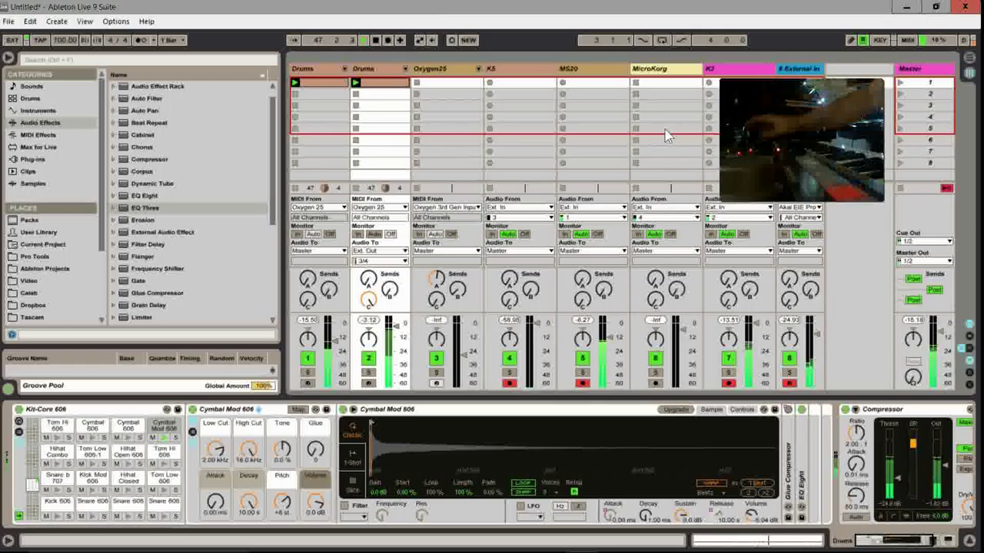
click(492, 83)
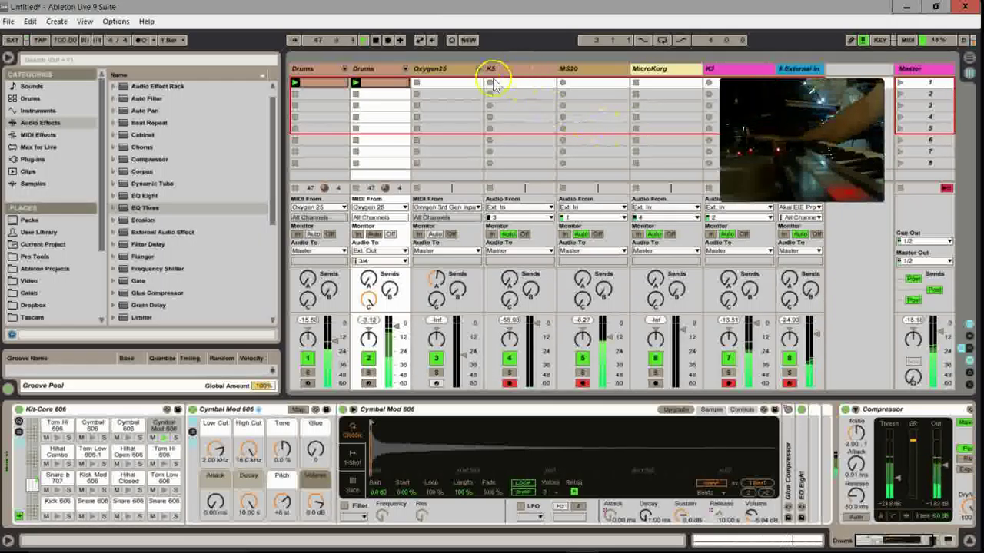
Redraw the Mono Sequencer pitches from step 7 onward on the 8-External Instrument track, raising steps 10, 12, 13 and 15
click(797, 70)
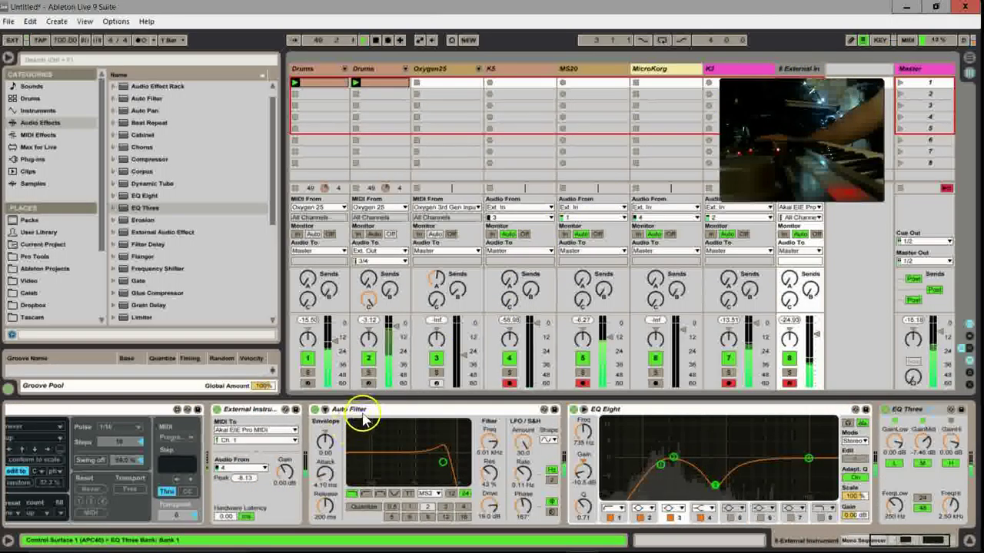
click(860, 541)
click(221, 489)
click(206, 484)
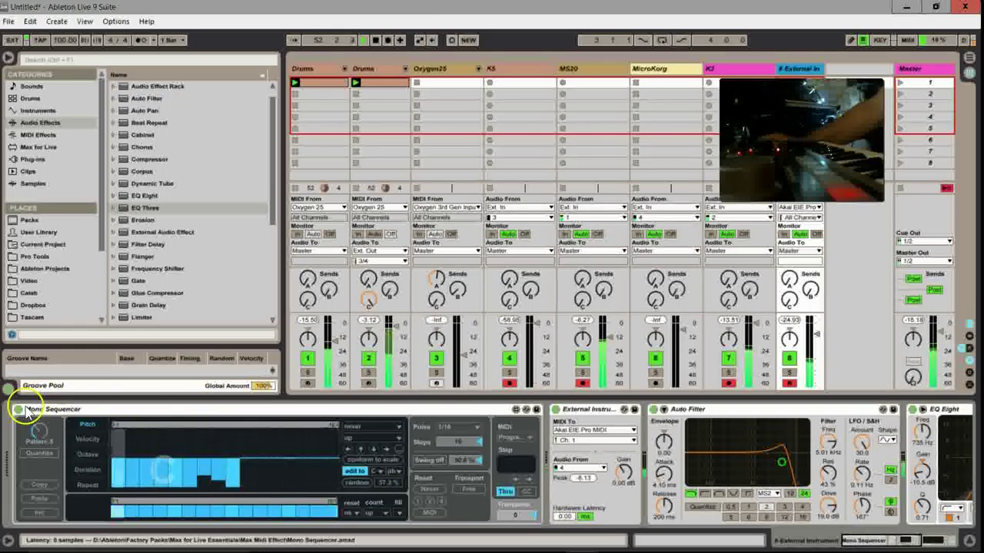
mouse_move(194, 467)
mouse_down()
mouse_move(208, 457)
mouse_move(233, 462)
mouse_up()
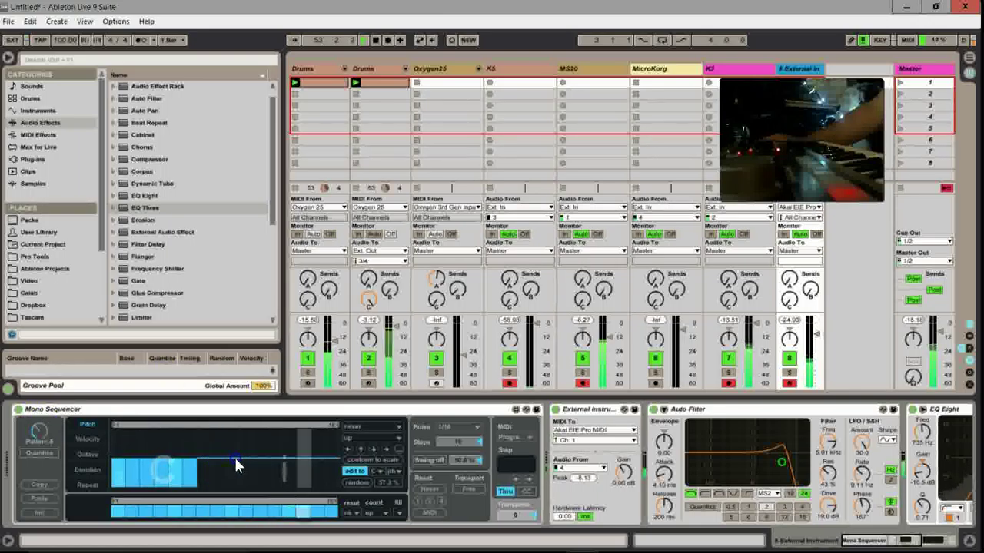
mouse_move(220, 454)
mouse_down()
mouse_move(246, 423)
mouse_move(276, 436)
mouse_move(222, 348)
mouse_move(301, 451)
mouse_move(278, 451)
mouse_move(326, 461)
mouse_move(320, 449)
mouse_move(298, 462)
mouse_move(328, 459)
mouse_up()
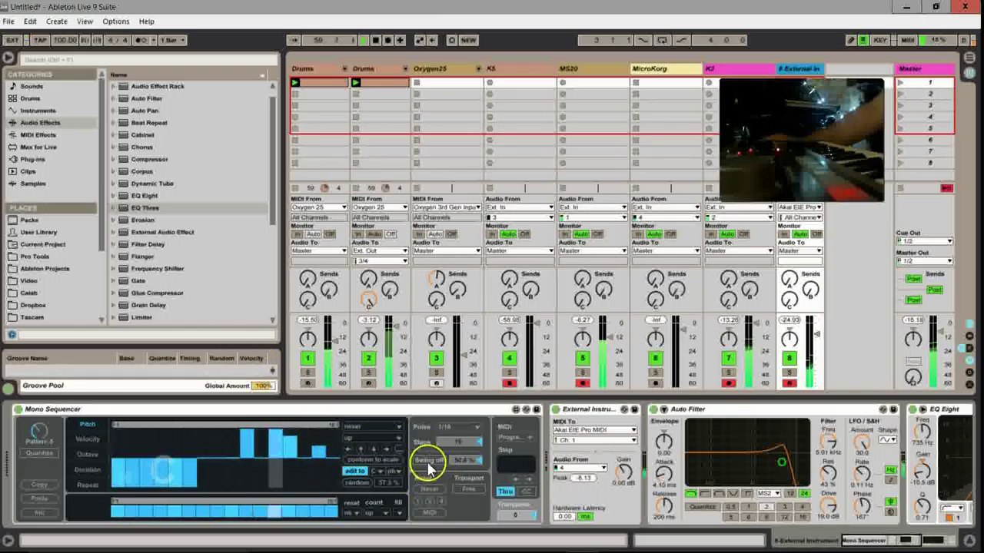
Set the Mono Sequencer's scale to mixolydian and readjust the raised pitch steps
click(396, 470)
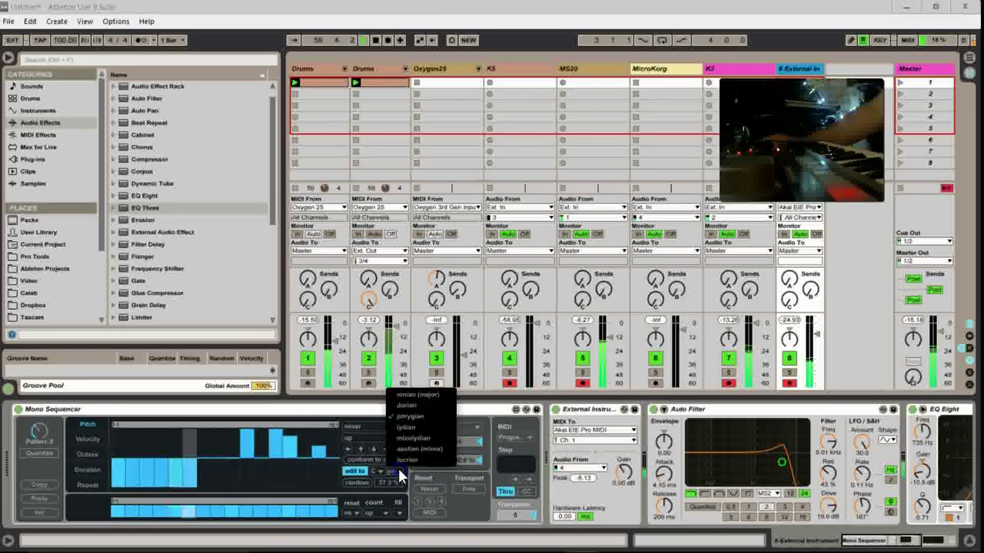
click(425, 438)
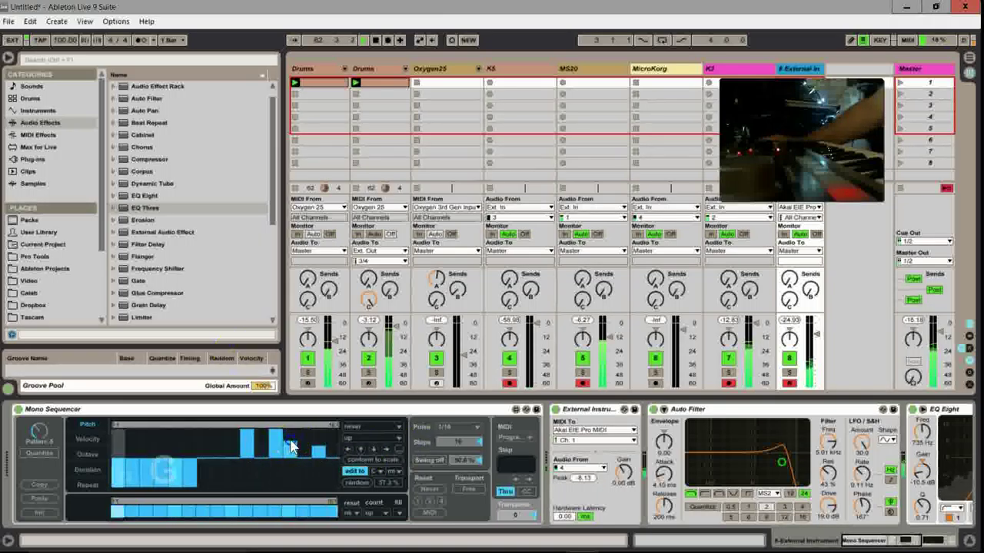
mouse_move(312, 454)
mouse_down()
mouse_move(299, 459)
mouse_move(296, 447)
mouse_move(273, 462)
mouse_up()
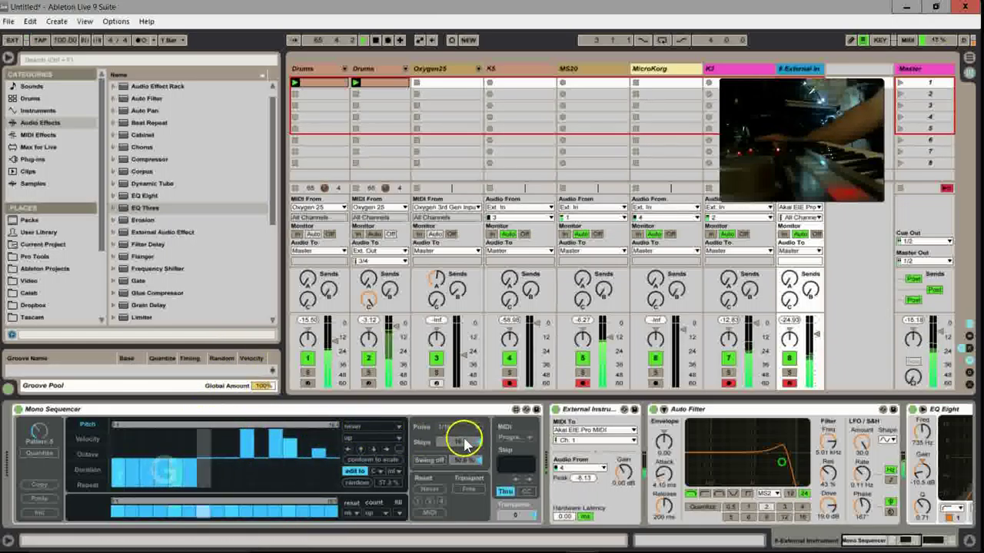
Increase the Mono Sequencer to 32 steps and extend the loops of the pitch lane and the step on/off lane to all 32
drag(462, 442, 439, 375)
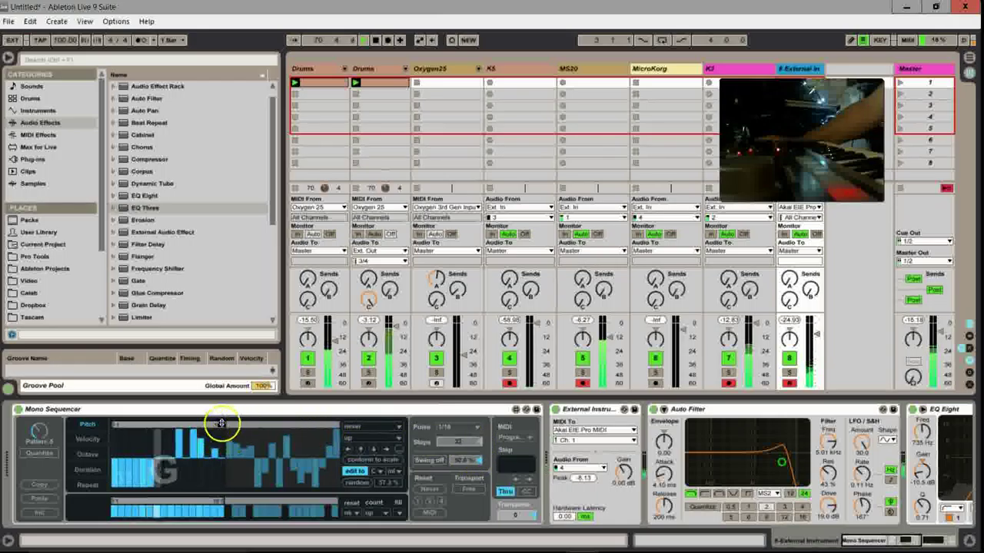
drag(225, 425, 283, 427)
drag(223, 504, 337, 503)
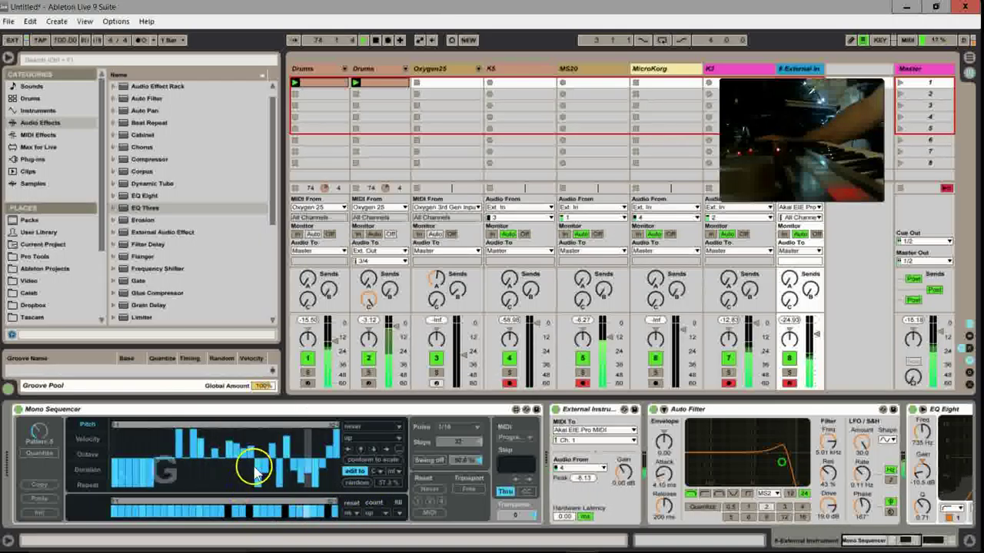
Redraw the pitches of about steps 17 to 26 in the Mono Sequencer's second half
mouse_move(229, 455)
mouse_down()
mouse_move(198, 433)
mouse_move(216, 447)
mouse_move(214, 462)
mouse_move(234, 454)
mouse_move(227, 460)
mouse_move(277, 472)
mouse_up()
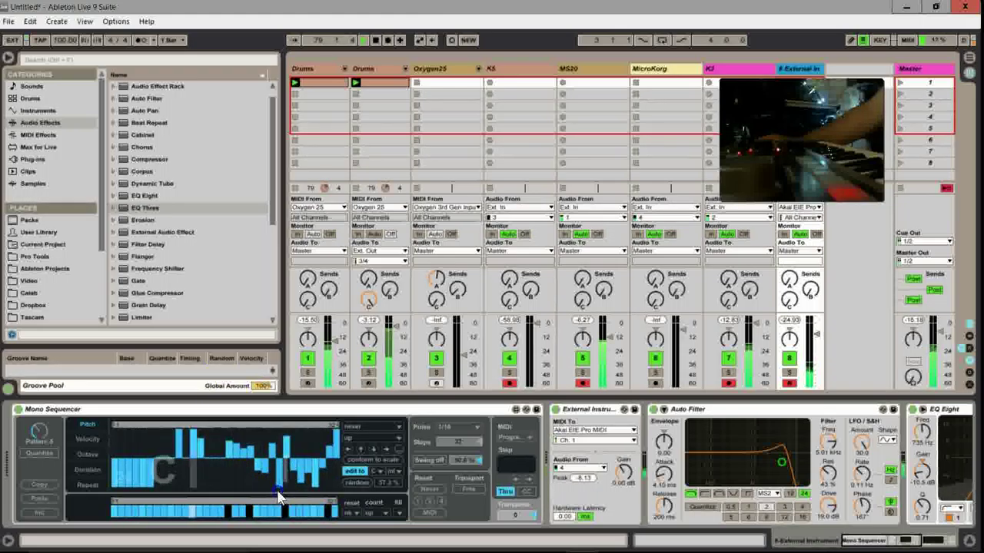
mouse_move(286, 485)
mouse_down()
mouse_move(291, 464)
mouse_move(292, 478)
mouse_up()
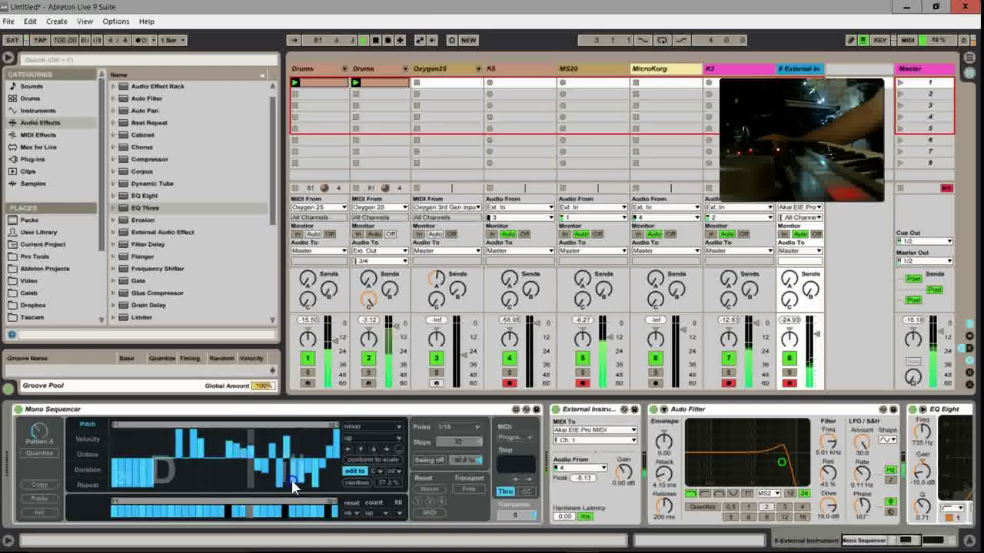
mouse_move(293, 486)
mouse_down()
mouse_move(336, 449)
mouse_move(256, 466)
mouse_up()
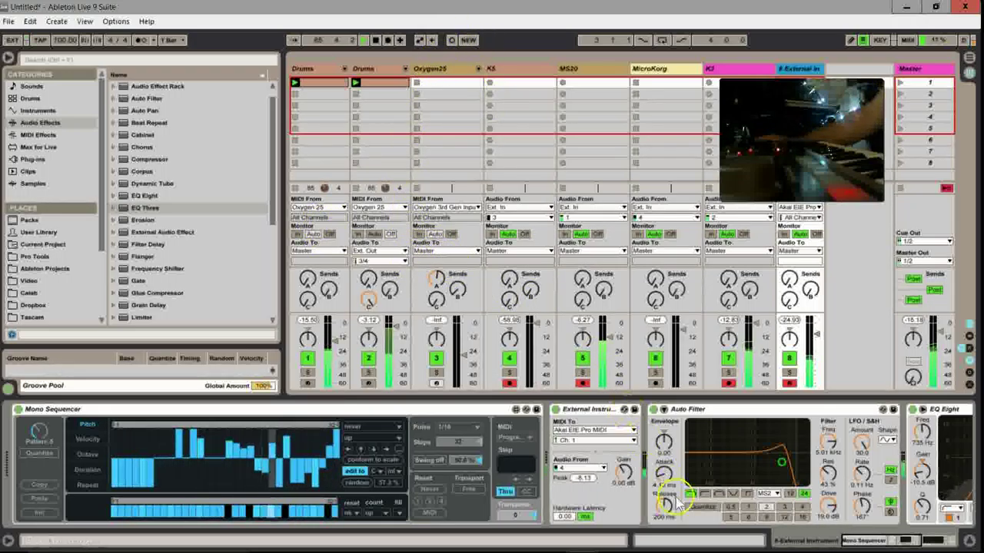
Sweep the deep-cut mid band in EQ Eight across the spectrum and leave it at 2.12 kHz with 3.84 dB gain
click(907, 542)
drag(908, 543, 920, 543)
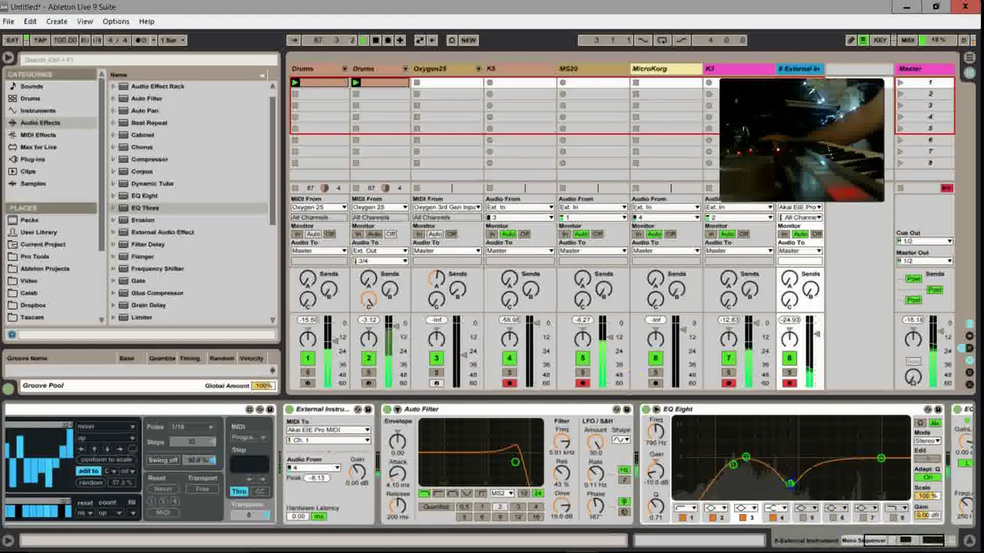
drag(799, 472, 841, 439)
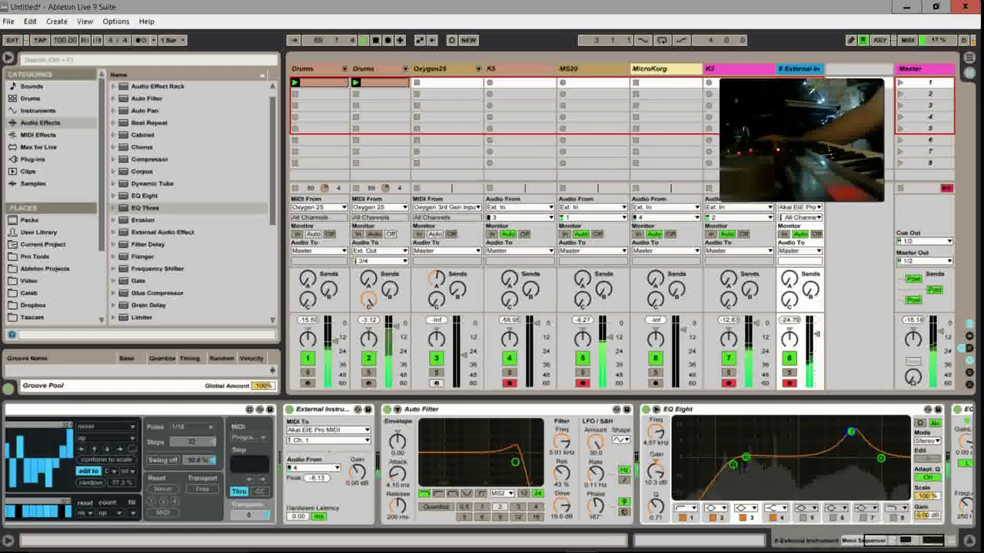
drag(815, 430, 774, 427)
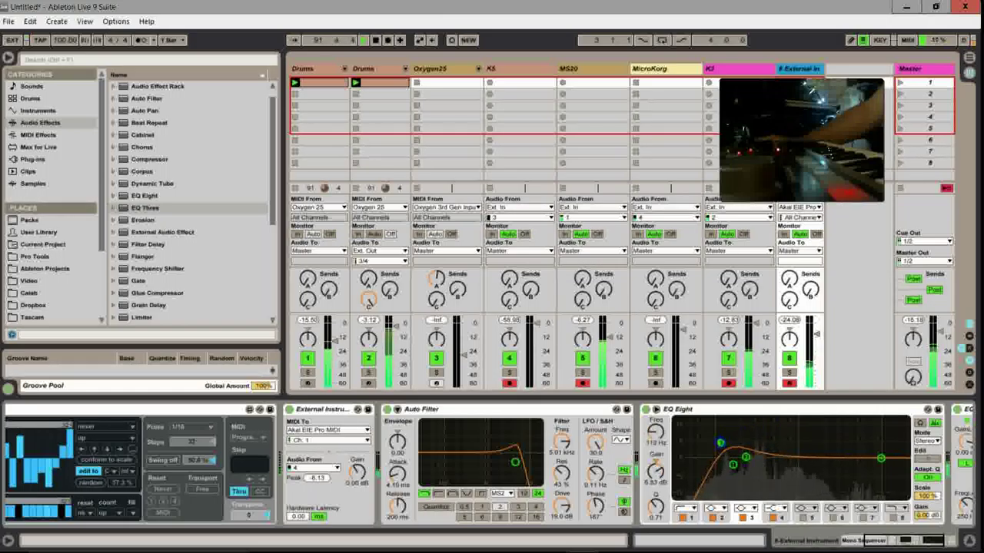
drag(716, 446, 715, 456)
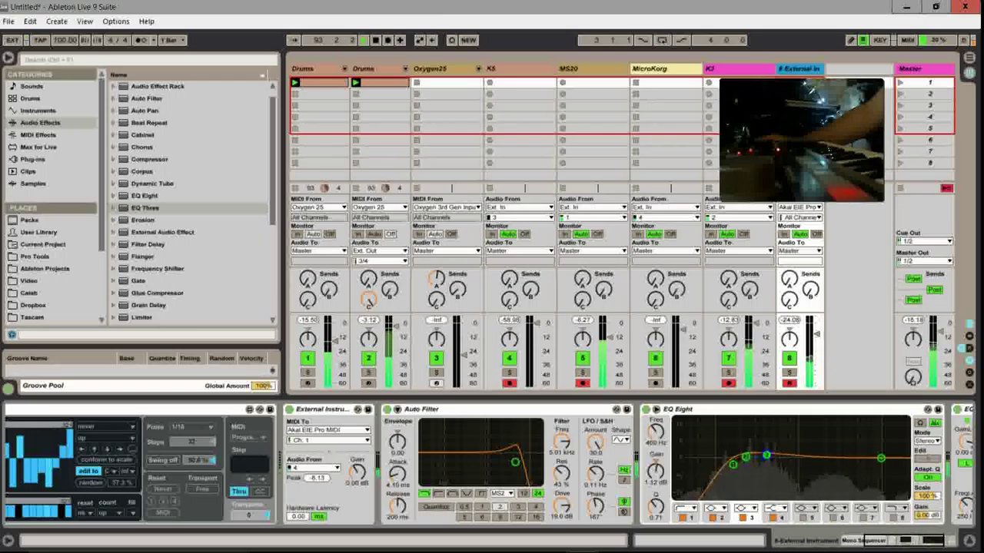
drag(806, 449, 824, 447)
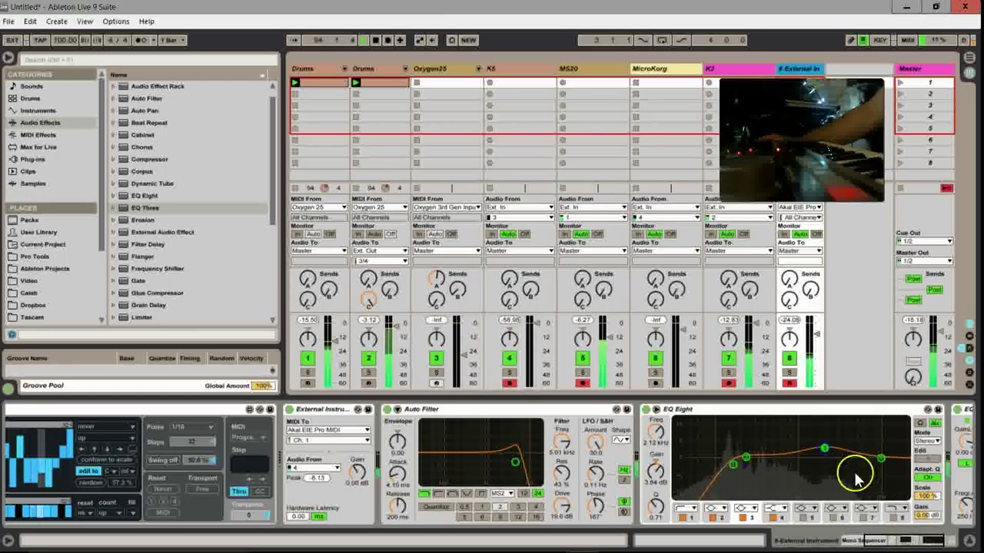
drag(882, 542, 906, 542)
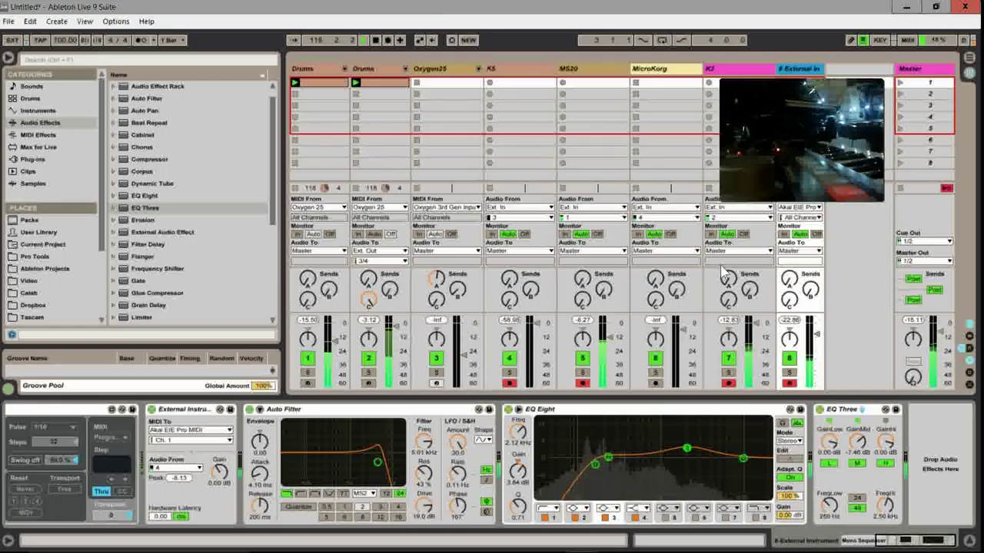
click(725, 273)
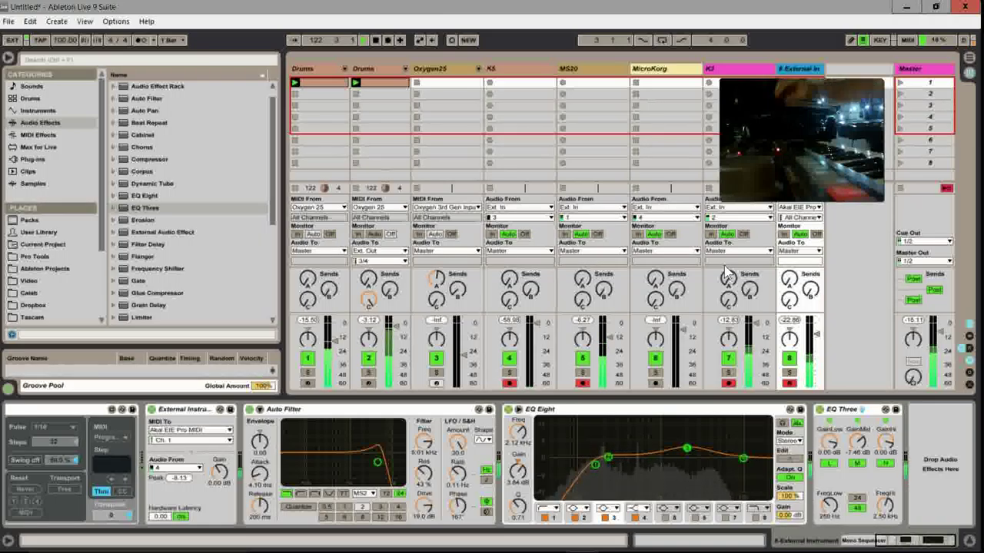
click(656, 339)
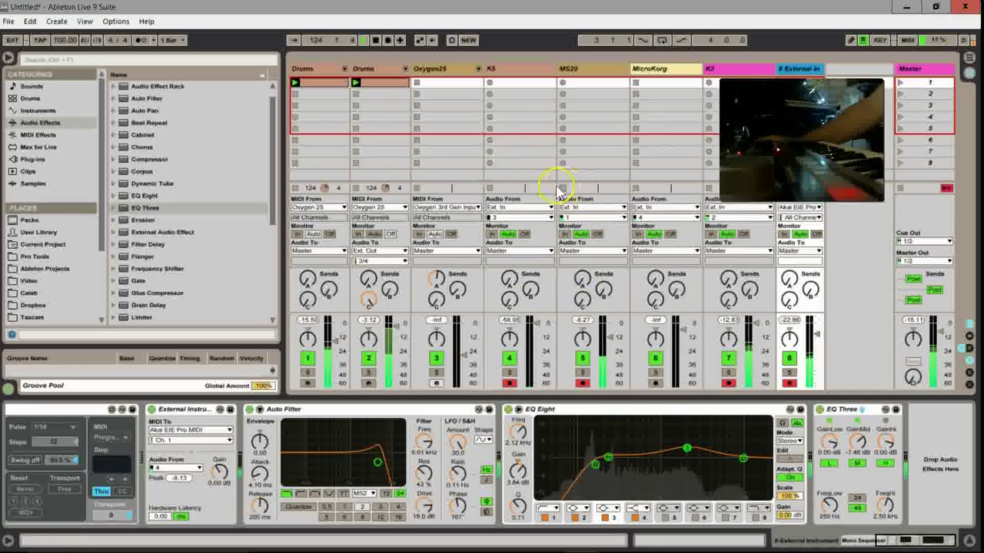
Shorten the Mono Sequencer's pitch loop on the 8-External Instrument track to the first seven steps, and stop playback
double_click(806, 71)
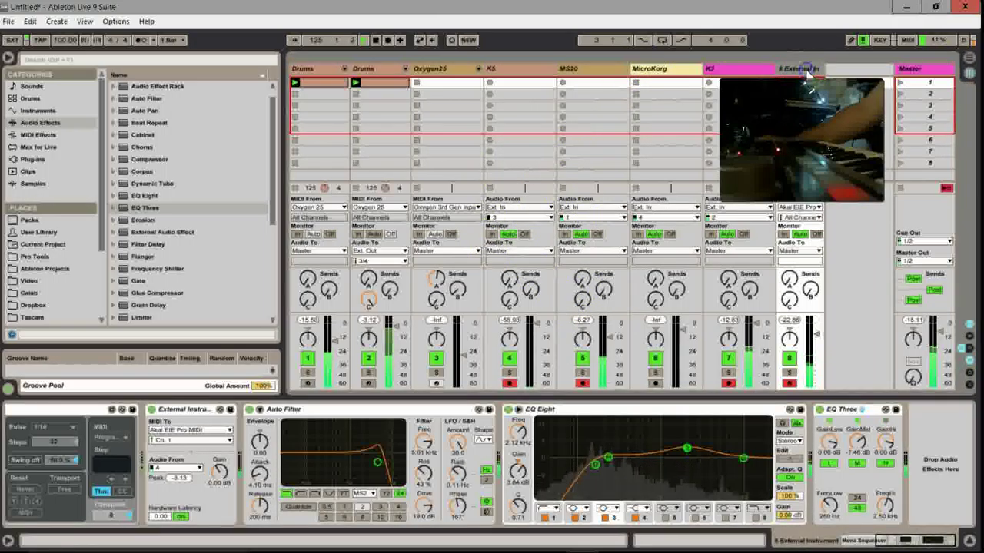
click(861, 540)
mouse_move(185, 453)
mouse_down()
mouse_move(285, 417)
mouse_move(350, 423)
mouse_move(159, 424)
mouse_up()
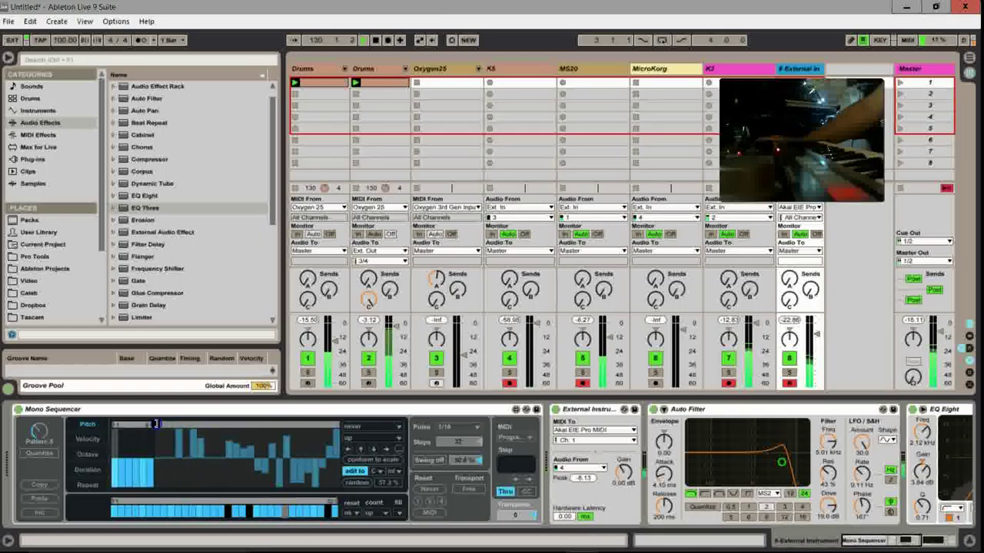
click(204, 444)
drag(203, 444, 194, 455)
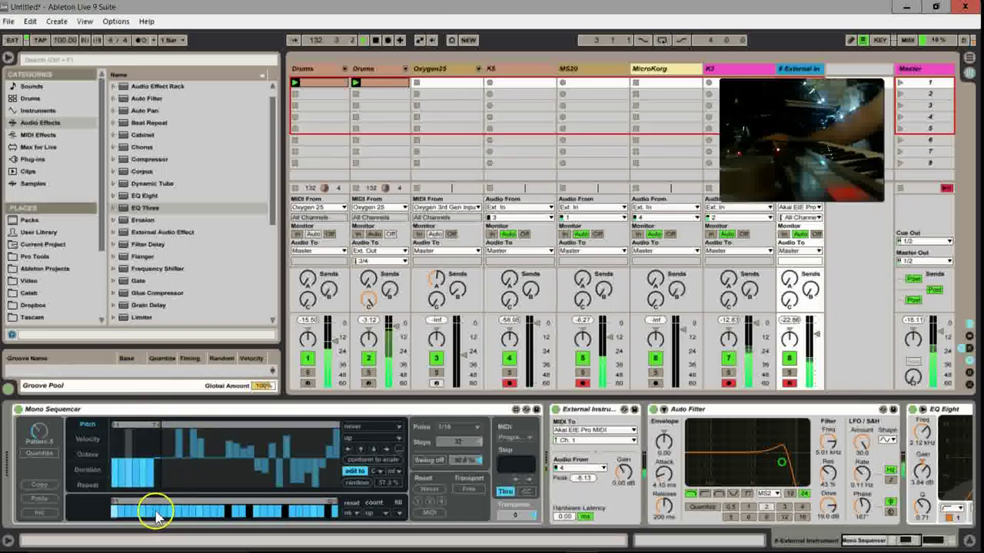
drag(194, 460, 282, 453)
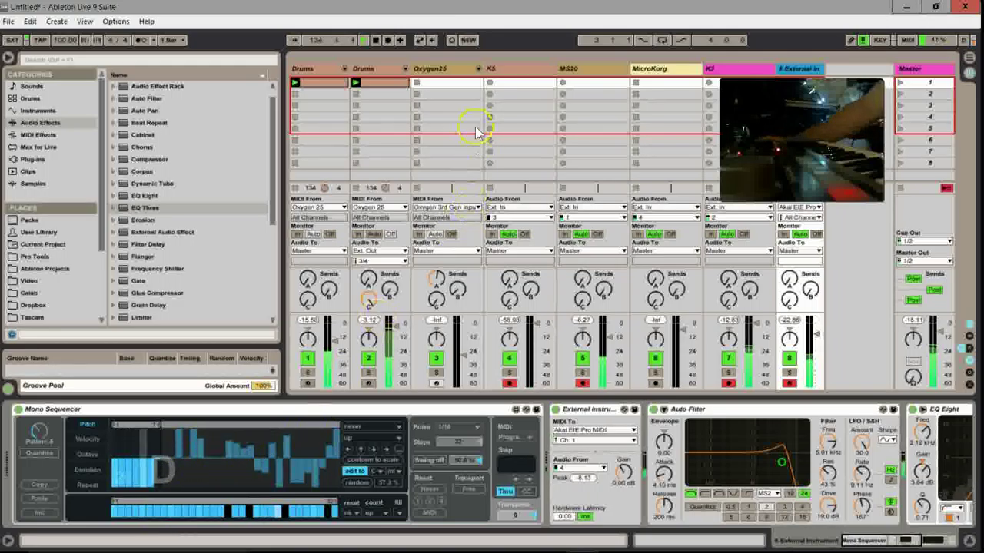
click(376, 41)
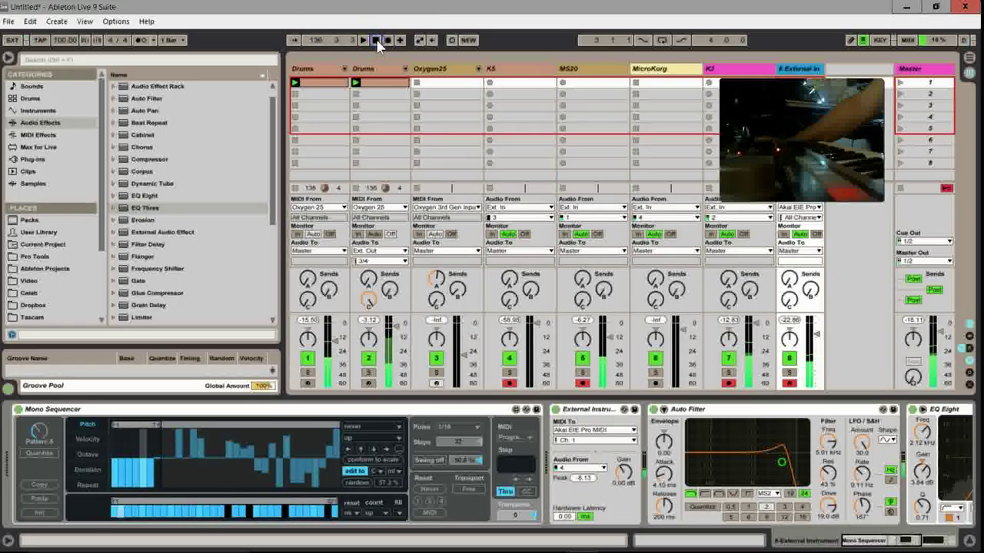